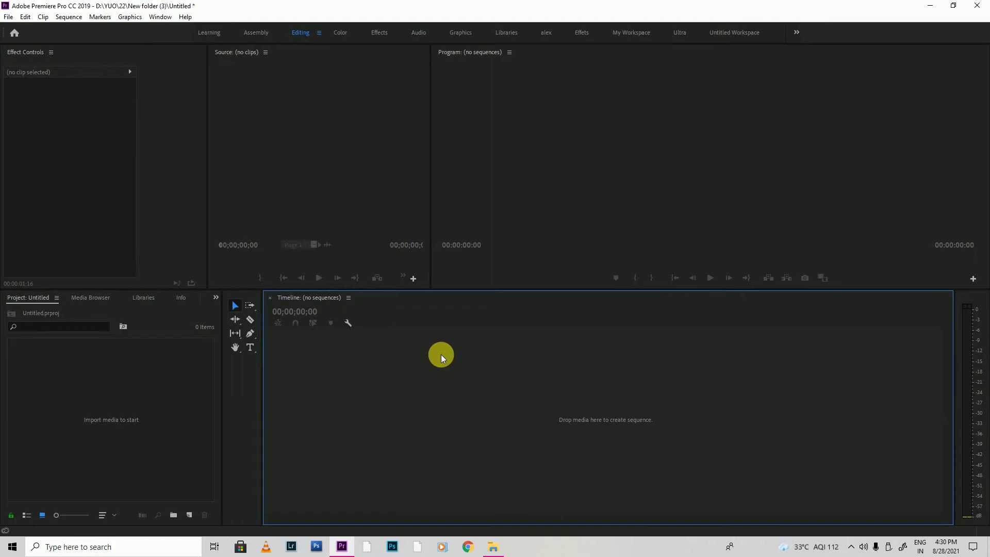
# Import the clips C0004 and C0099 into the project
pyautogui.doubleClick(133, 388)
pyautogui.moveTo(119, 168); pyautogui.dragTo(182, 103)
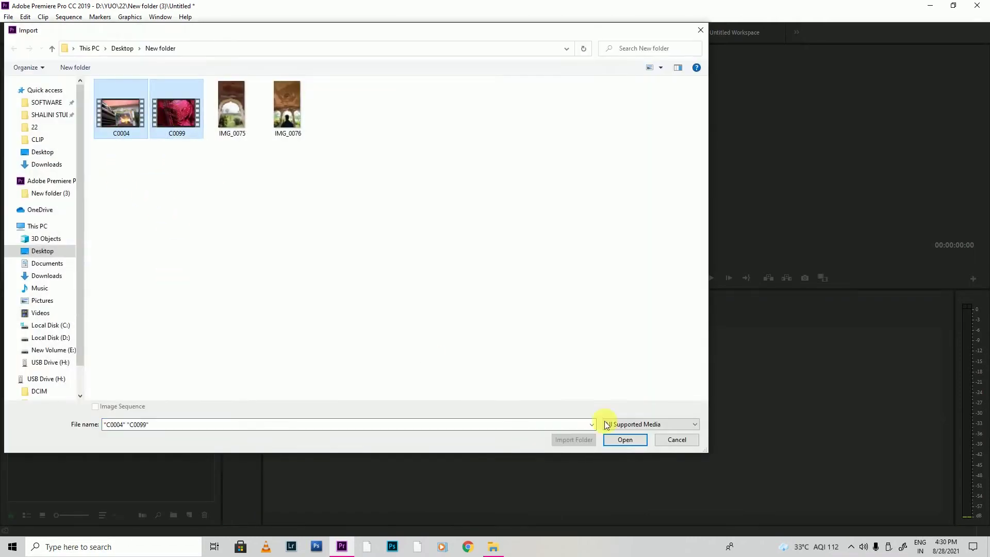
pyautogui.click(625, 439)
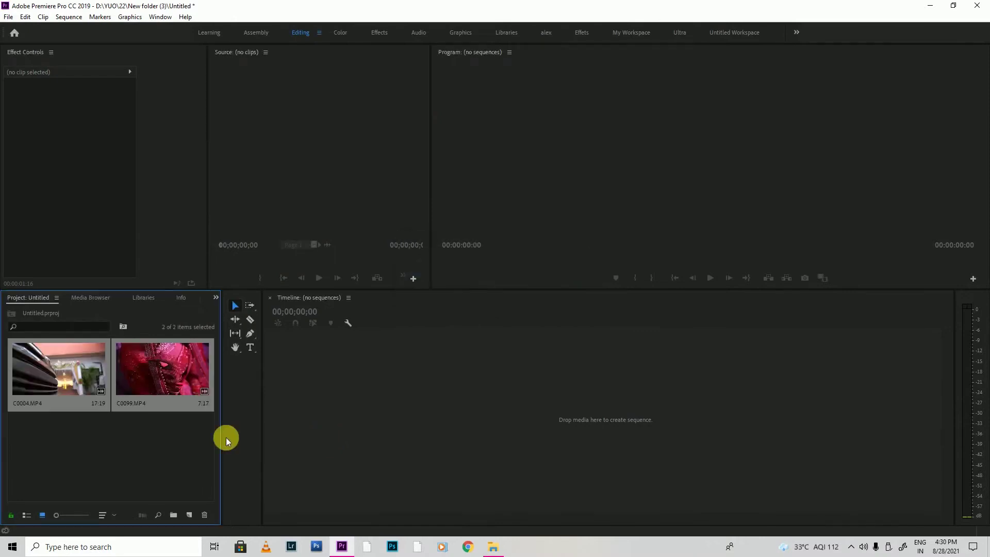
pyautogui.click(165, 450)
pyautogui.click(9, 16)
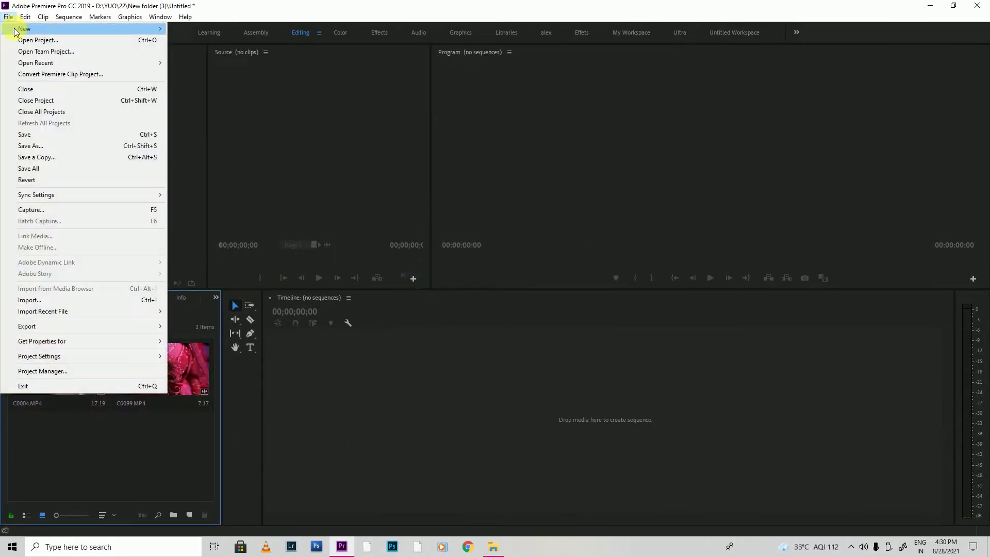
# Create a new sequence from the DSLR 1080p25 preset with a 640×1136 frame size
pyautogui.moveTo(15, 32)
pyautogui.click(260, 52)
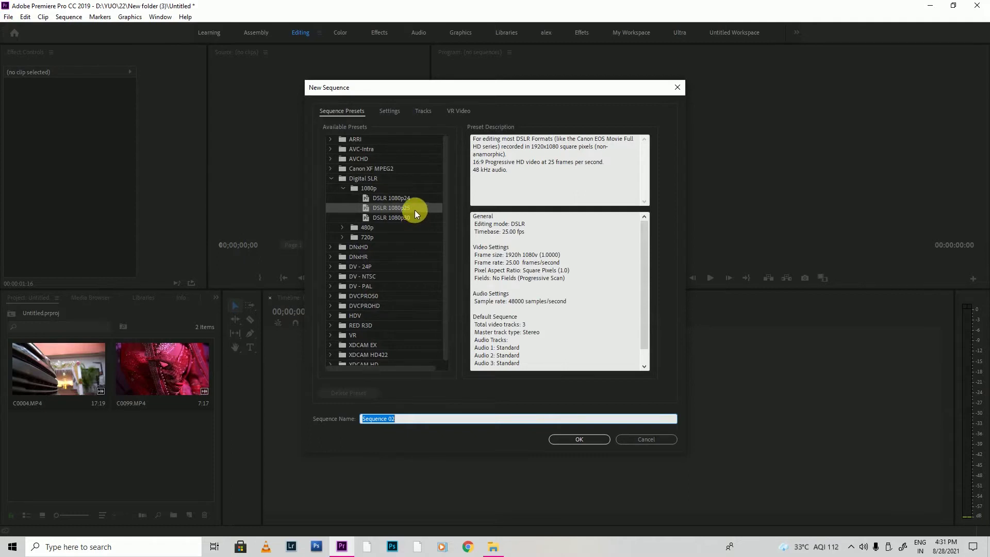
pyautogui.click(415, 210)
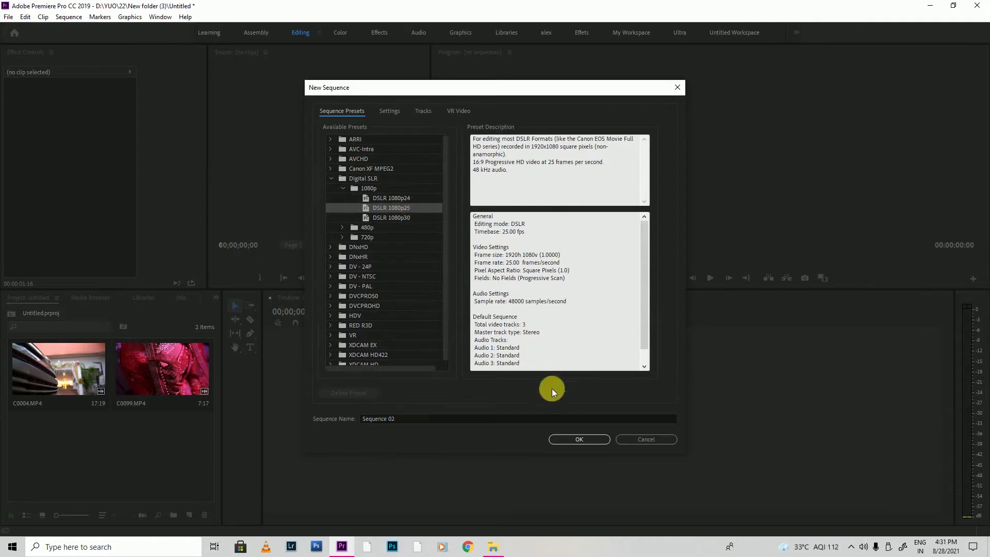
pyautogui.click(389, 111)
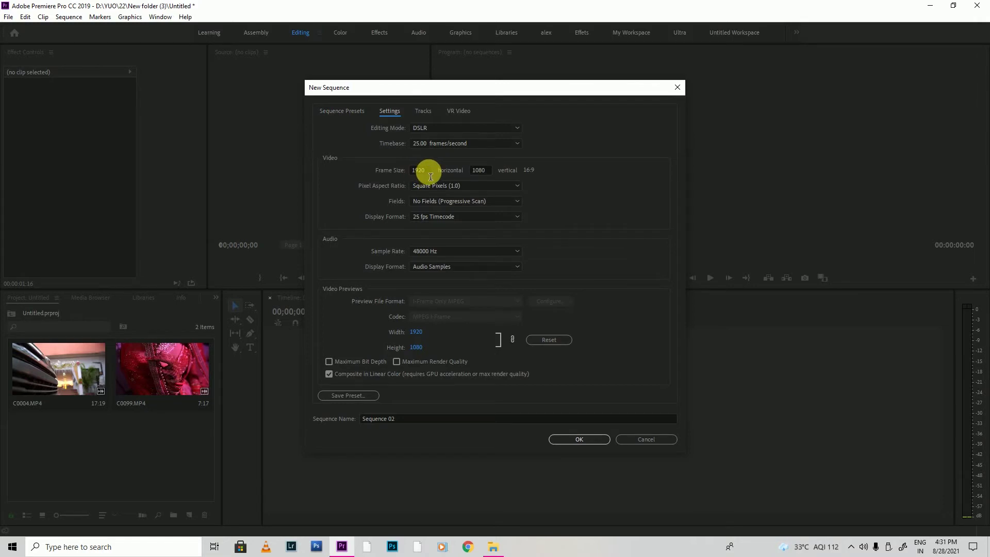
pyautogui.click(430, 176)
pyautogui.write('640')
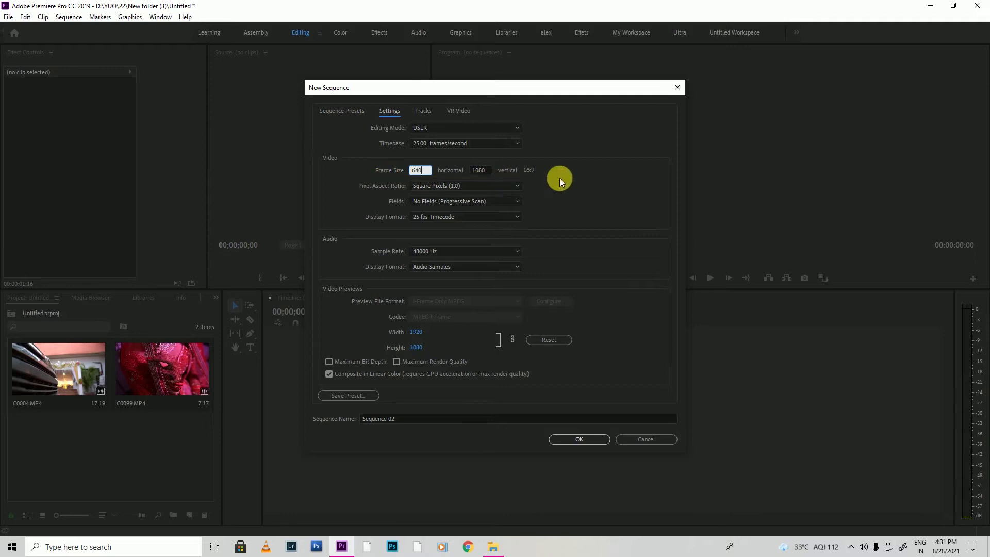
pyautogui.click(488, 177)
pyautogui.write('1')
pyautogui.write('136')
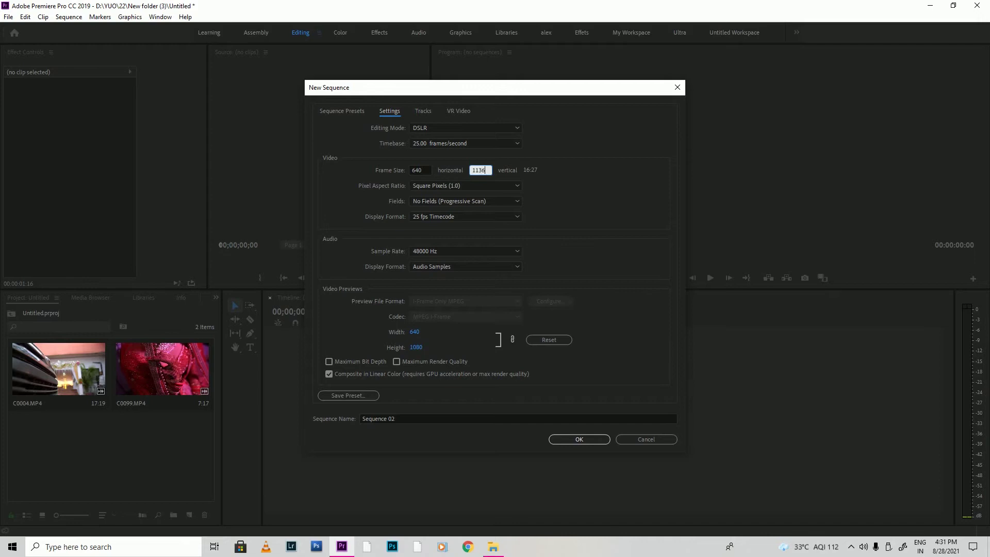
pyautogui.click(605, 206)
pyautogui.click(577, 439)
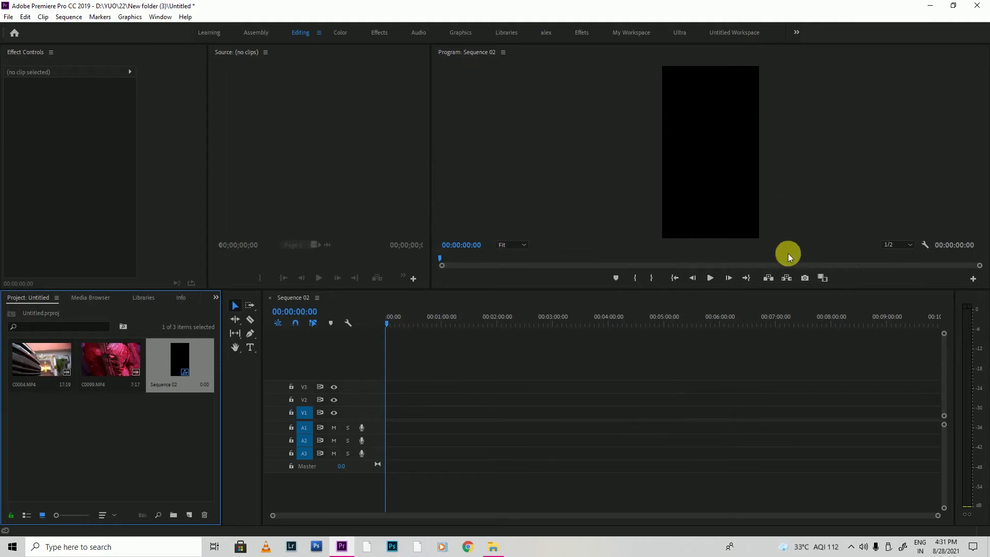
# Add both clips to Sequence 02, keeping the existing vertical sequence settings
pyautogui.moveTo(67, 429)
pyautogui.mouseDown()
pyautogui.moveTo(93, 379)
pyautogui.moveTo(397, 425)
pyautogui.mouseUp()
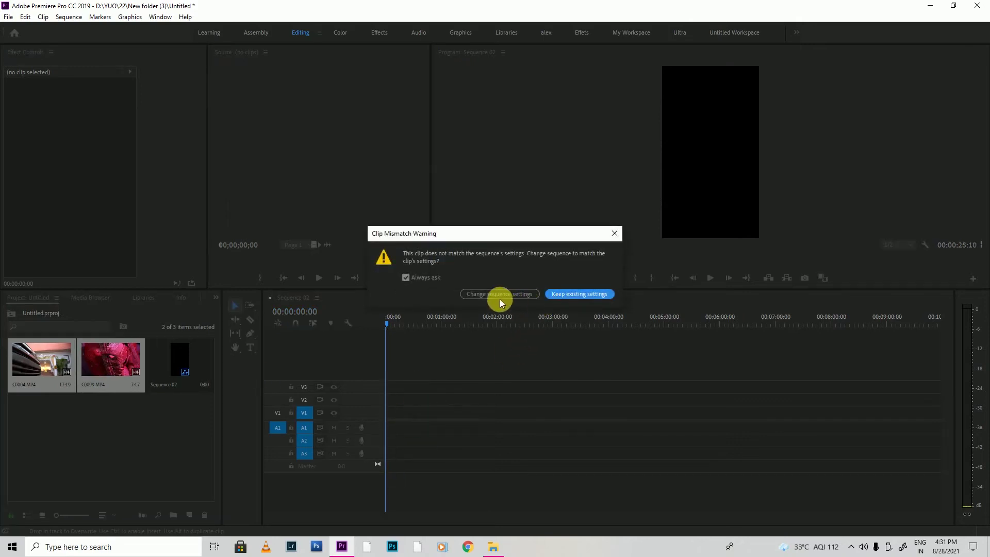
pyautogui.click(580, 293)
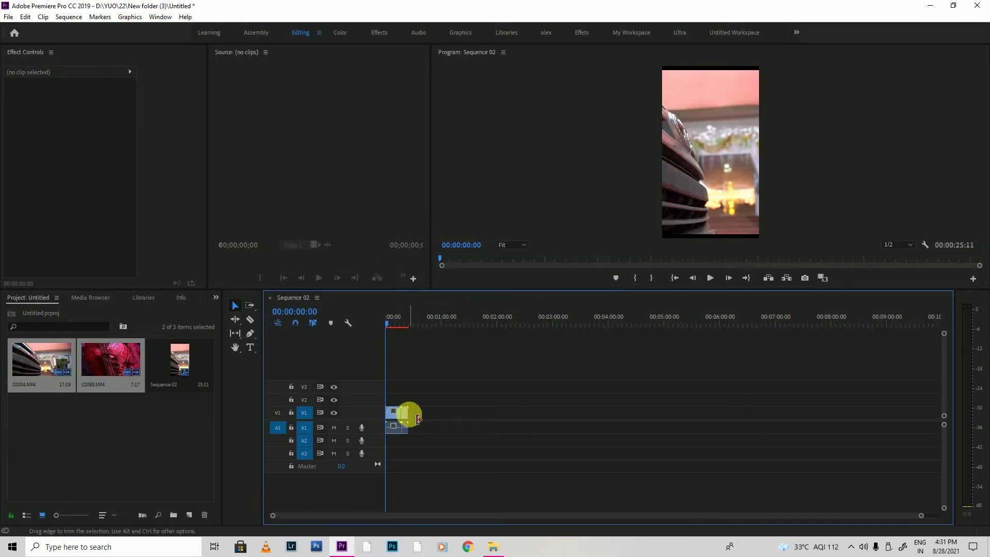
pyautogui.moveTo(390, 326); pyautogui.dragTo(394, 324)
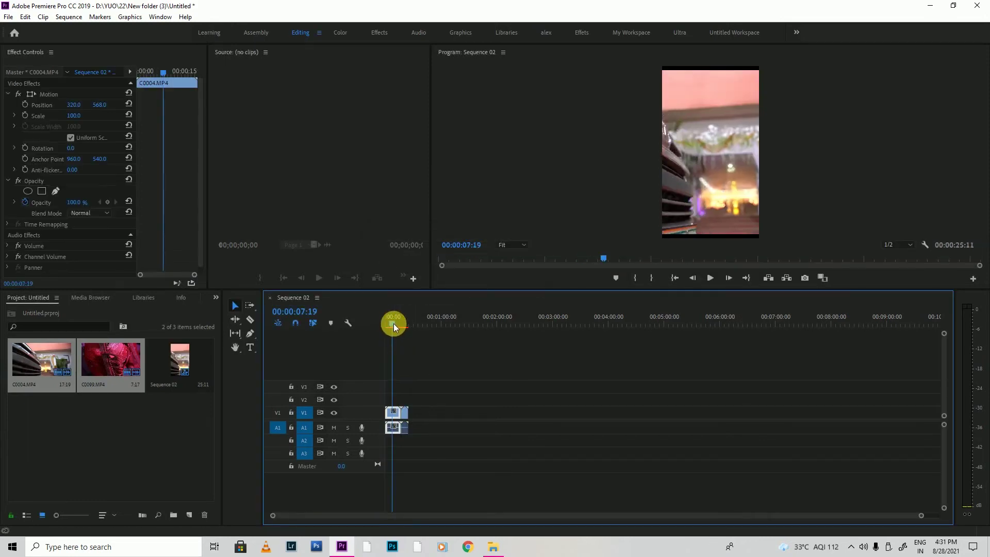
pyautogui.press('=')
pyautogui.press('=')
pyautogui.press('=')
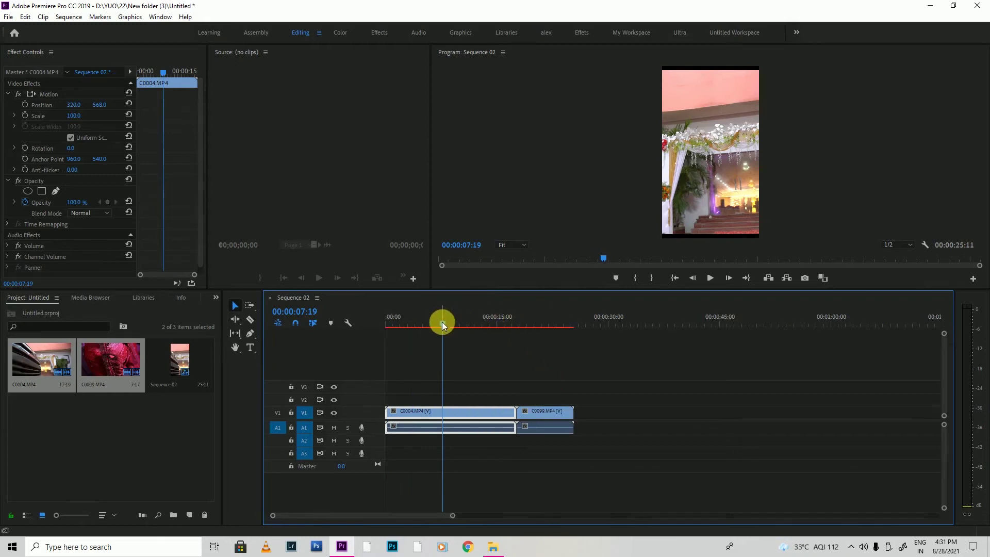
pyautogui.moveTo(441, 323); pyautogui.dragTo(497, 330)
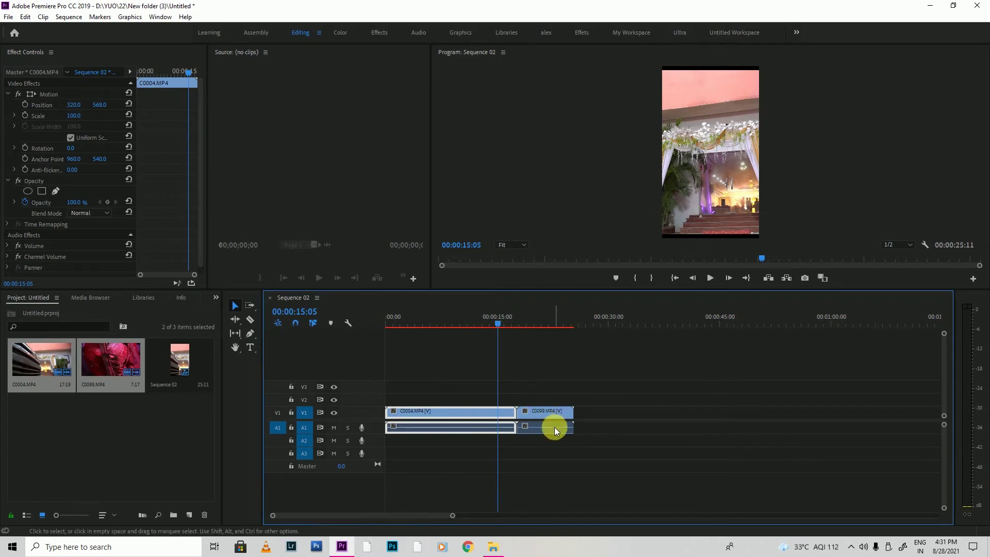
# Delete the clips' audio and move C0099 onto V2 at the start
pyautogui.moveTo(593, 433); pyautogui.dragTo(451, 440)
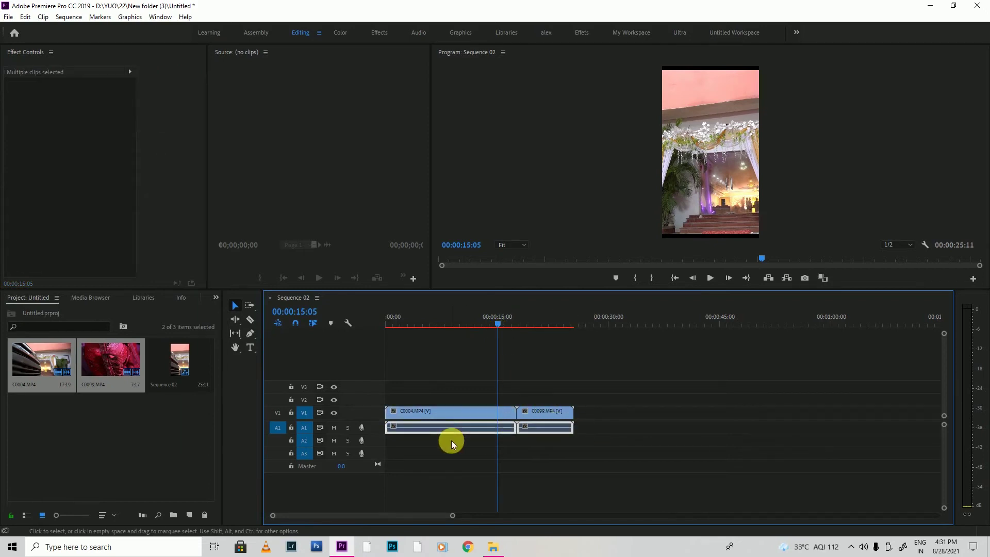
pyautogui.press('Delete')
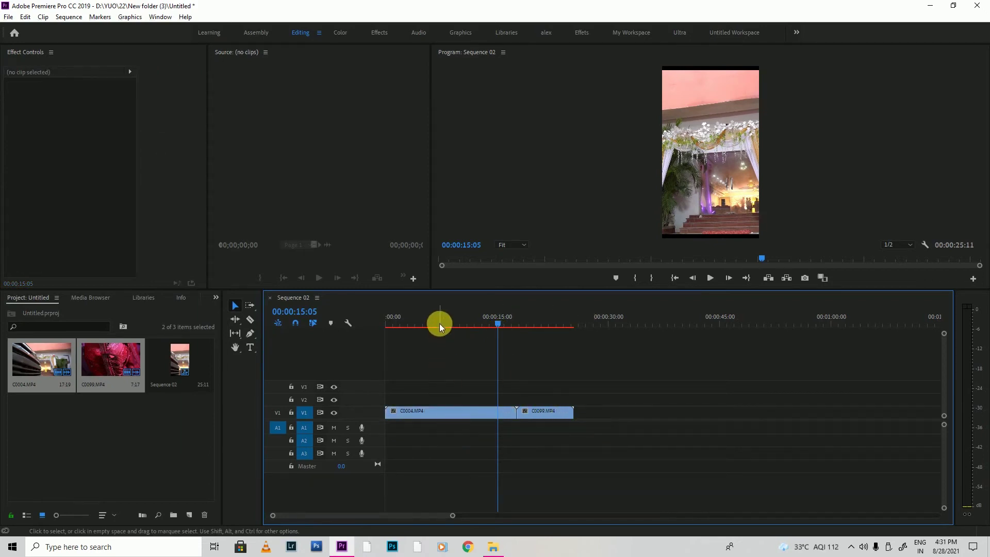
pyautogui.click(439, 324)
pyautogui.moveTo(538, 415); pyautogui.dragTo(407, 400)
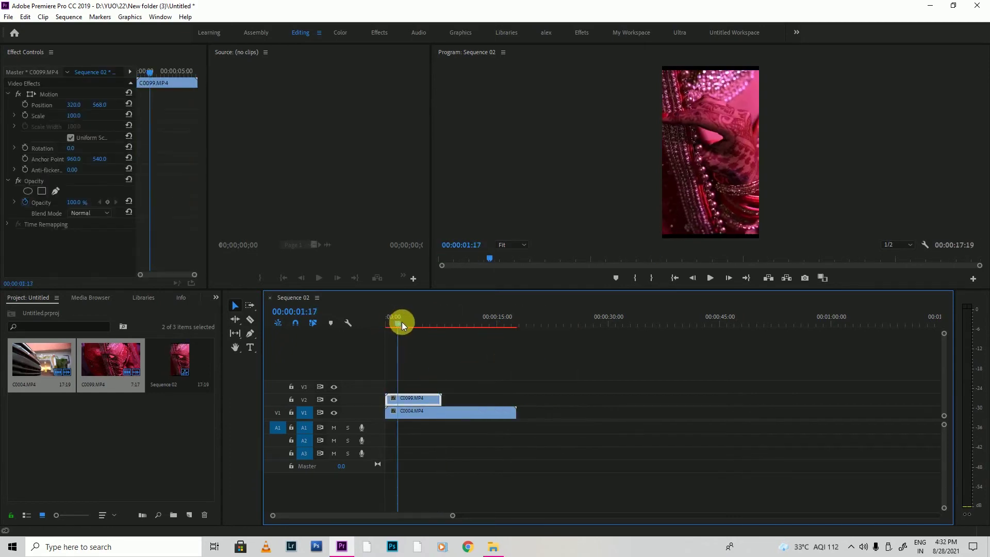
# Scale C0099 down to 31 in Effect Controls and preview it over C0004
pyautogui.moveTo(401, 322); pyautogui.dragTo(398, 323)
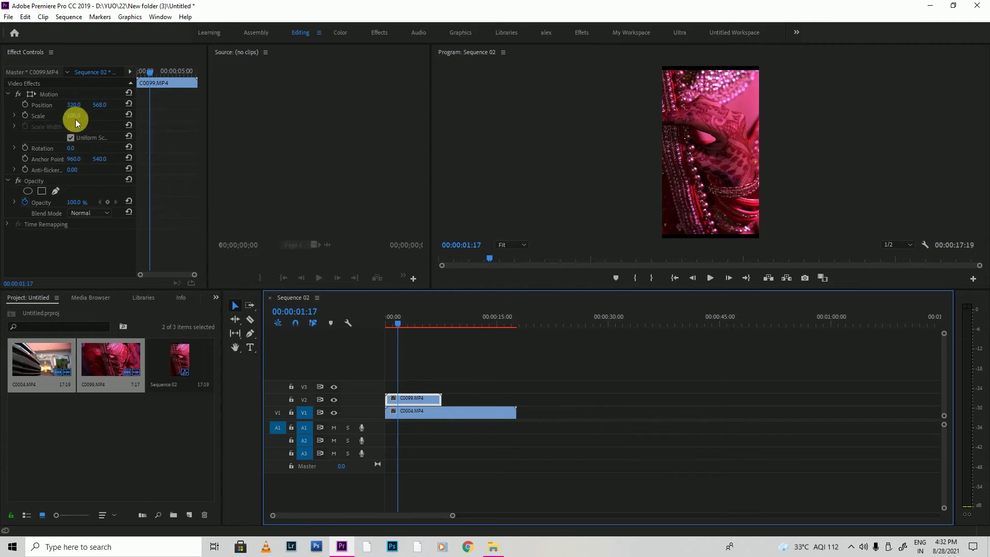
pyautogui.moveTo(73, 115); pyautogui.dragTo(38, 116)
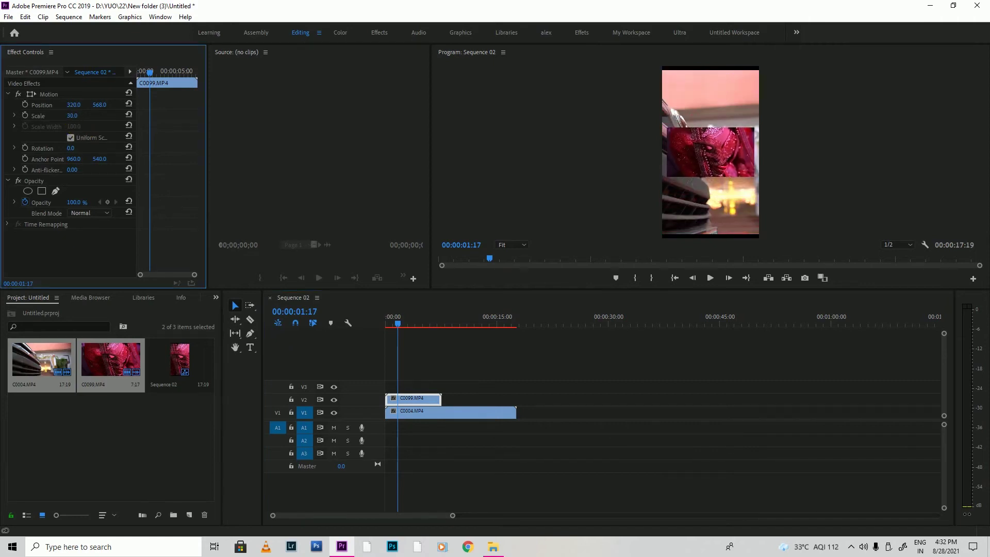
pyautogui.moveTo(38, 116); pyautogui.dragTo(37, 116)
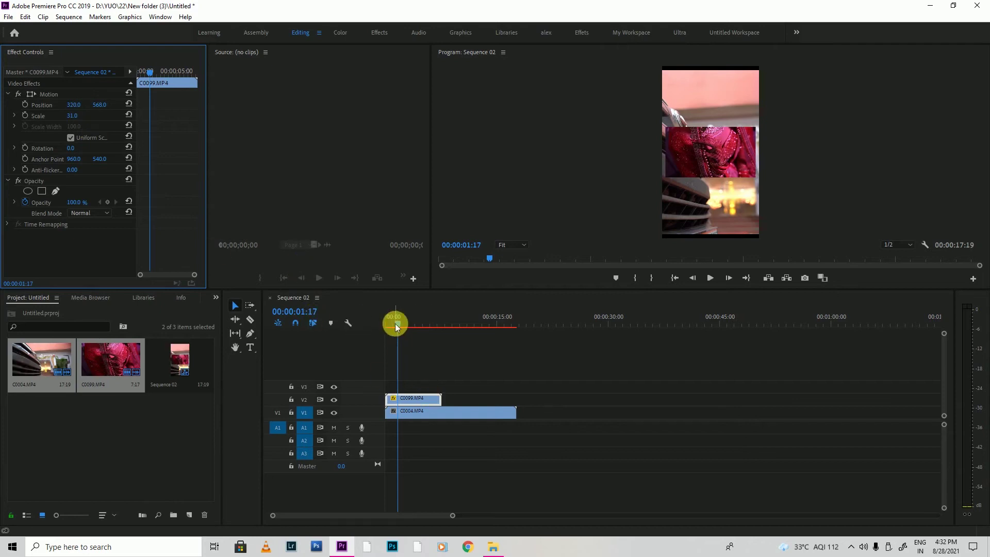
pyautogui.moveTo(395, 324); pyautogui.dragTo(408, 330)
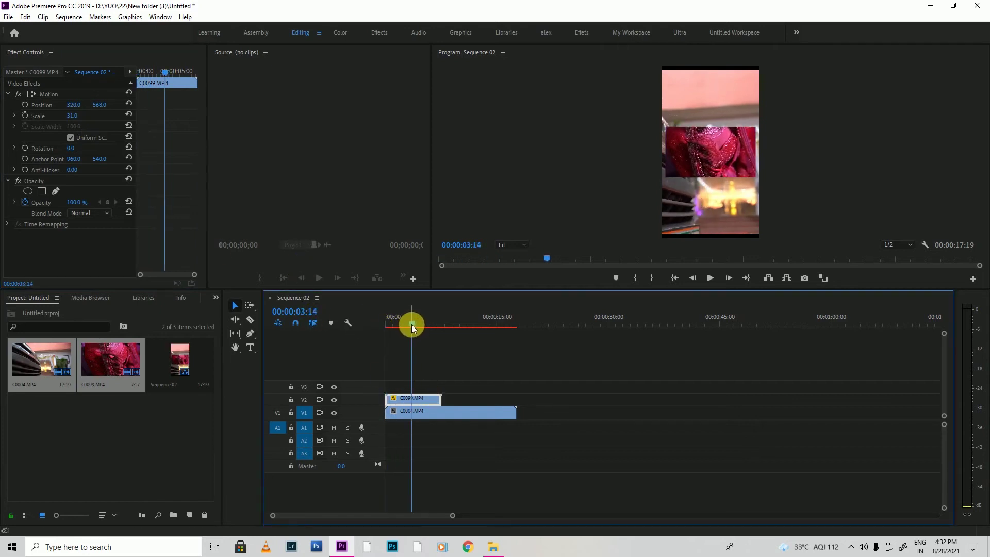
# Open the Export Media settings for Sequence 02
pyautogui.click(8, 16)
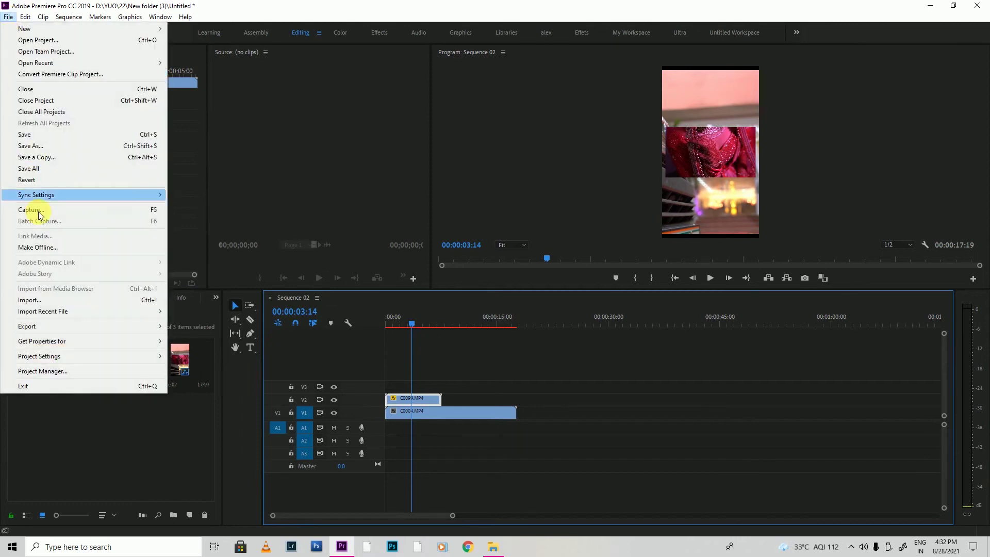
pyautogui.moveTo(62, 326)
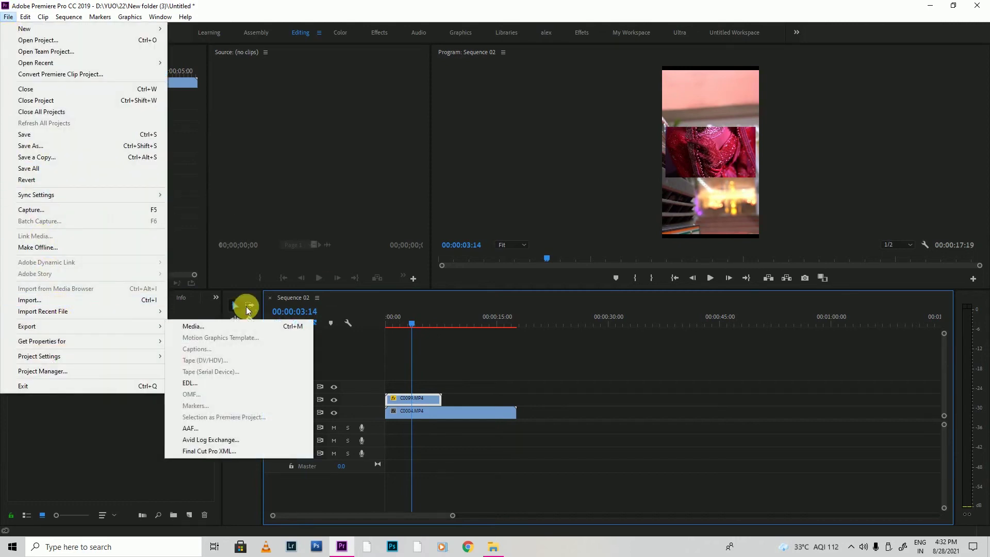
pyautogui.moveTo(162, 323)
pyautogui.click(220, 326)
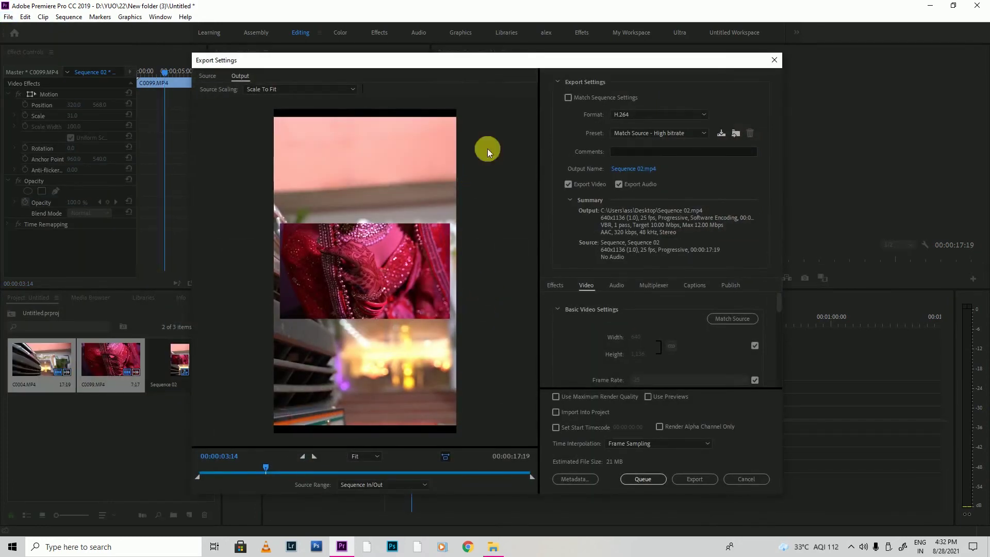
pyautogui.moveTo(489, 61); pyautogui.dragTo(489, 47)
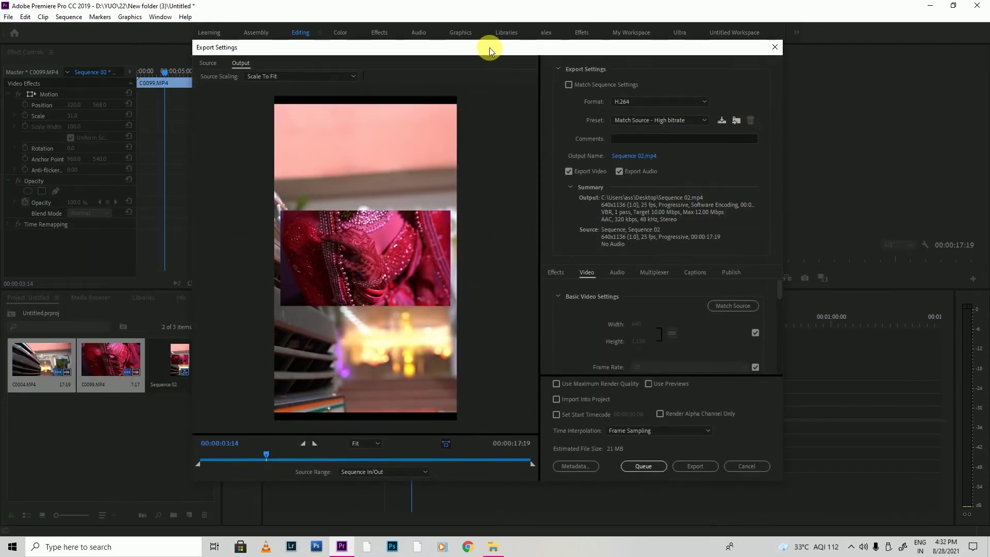
# Keep H.264 format and the Match Source - High bitrate preset
pyautogui.click(631, 101)
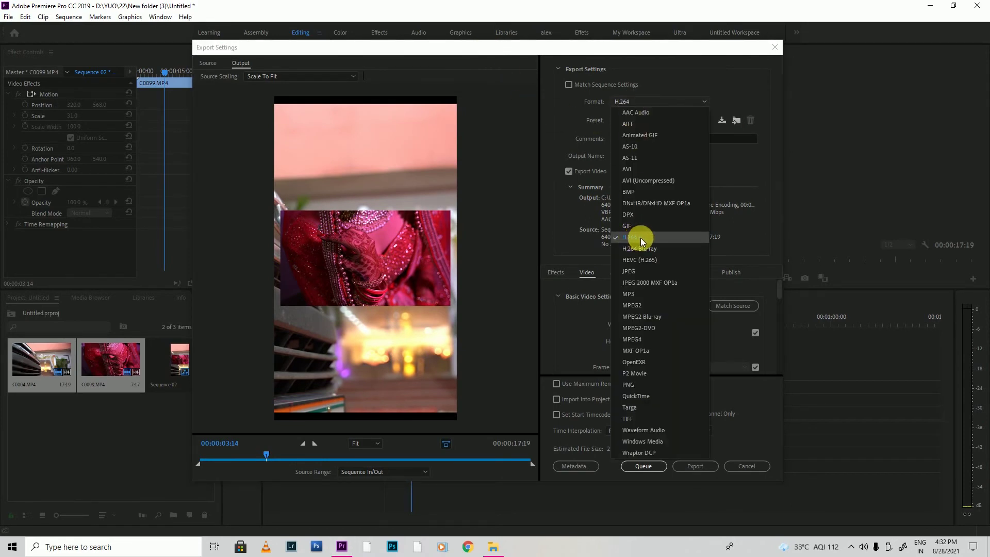
pyautogui.click(632, 102)
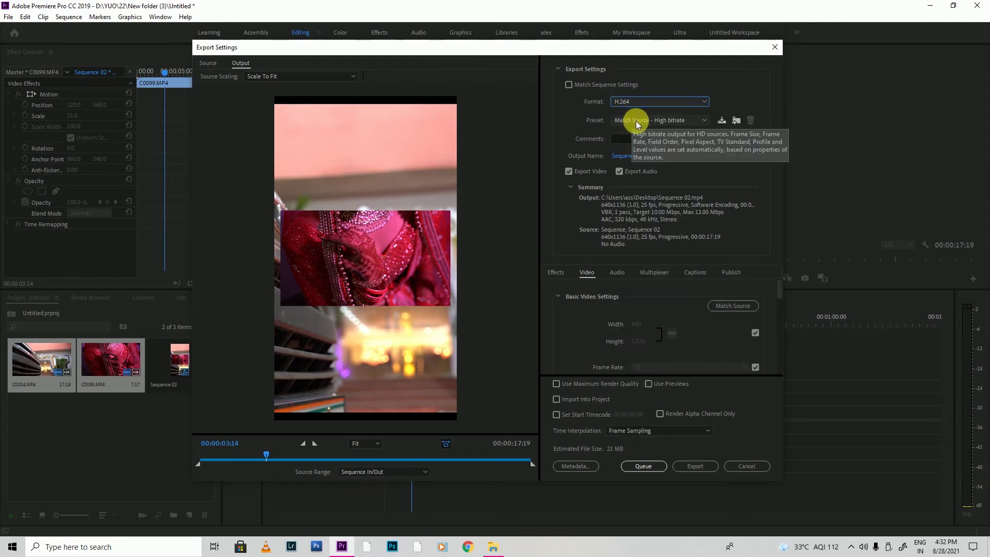
pyautogui.click(638, 121)
pyautogui.click(636, 145)
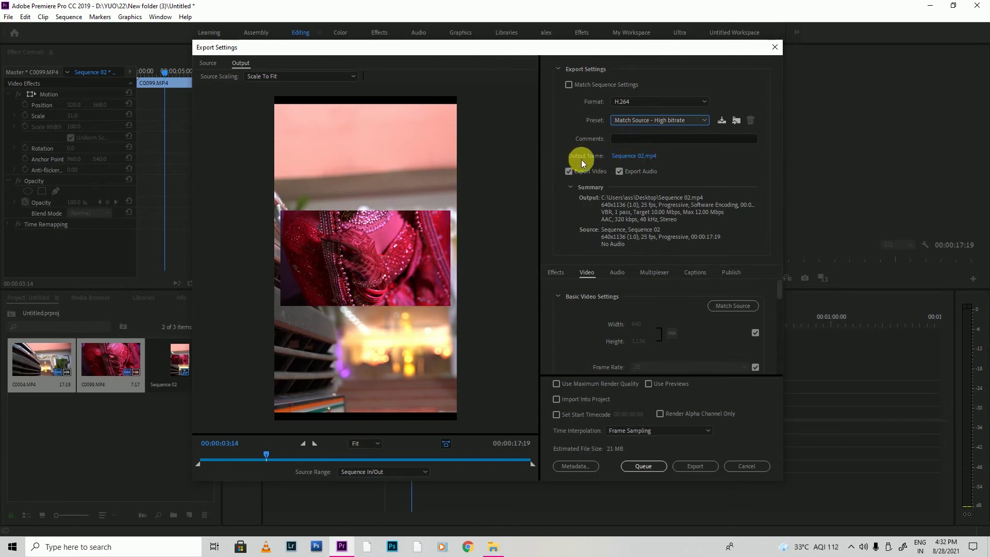
# Name the export output REELS.mp4, replacing the existing file on the Desktop
pyautogui.click(631, 158)
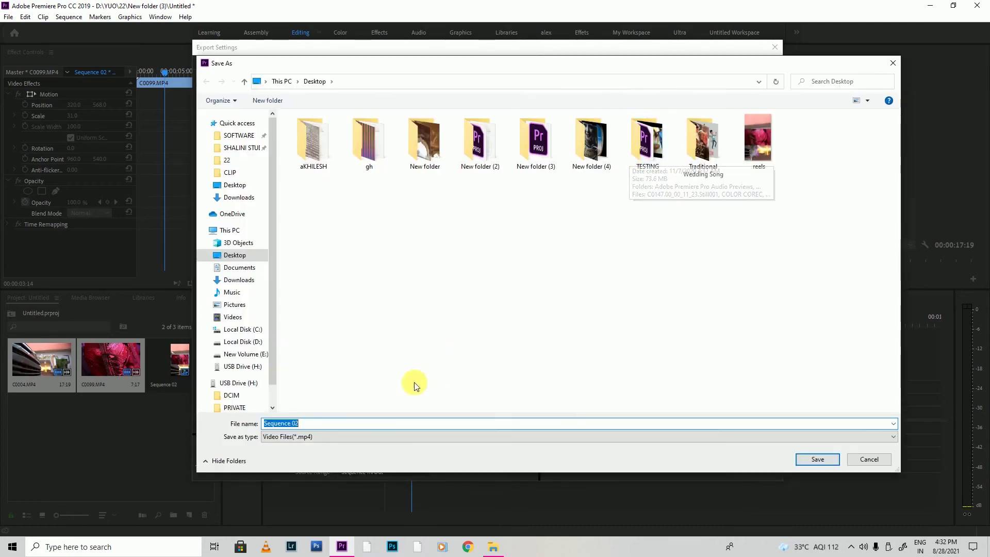
pyautogui.write('R')
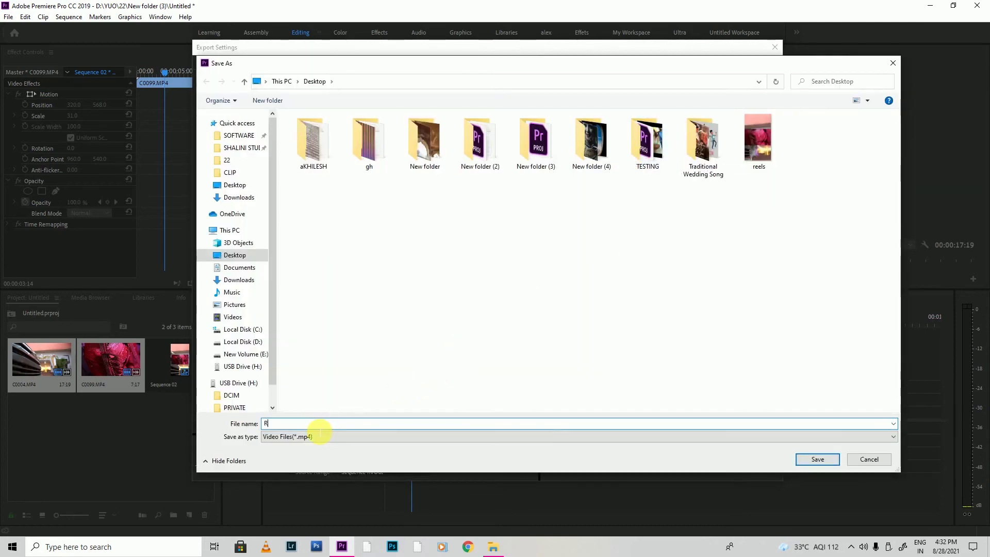
pyautogui.write('EELS')
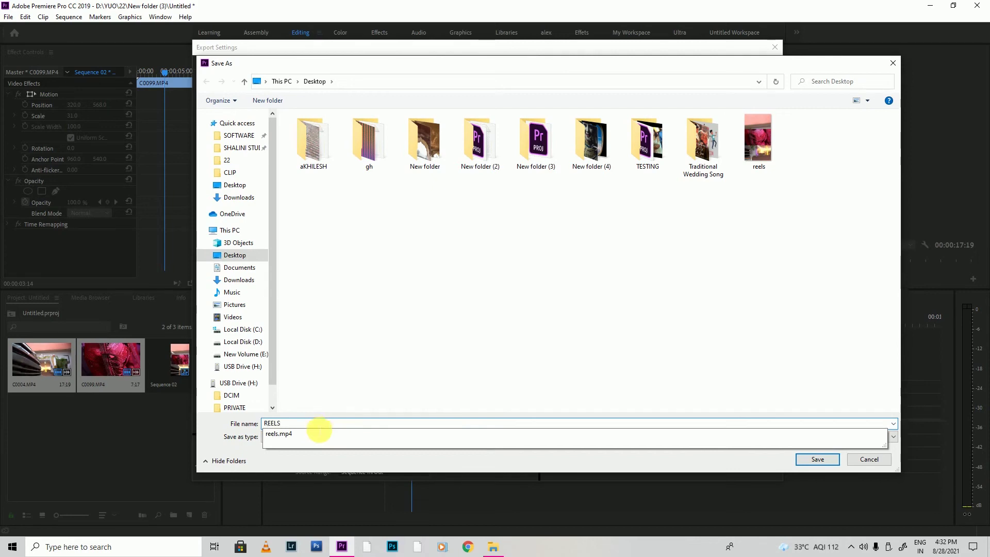
pyautogui.click(816, 459)
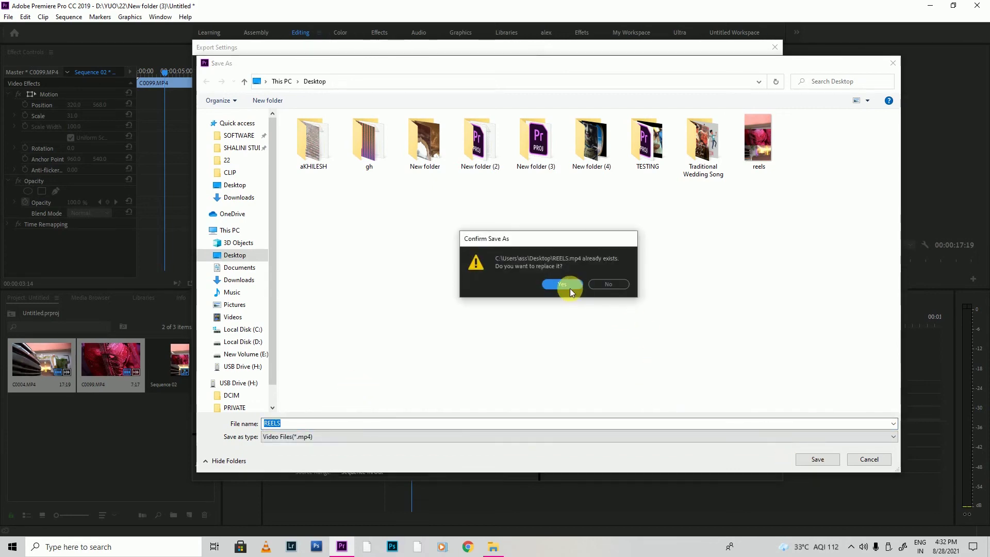
pyautogui.click(563, 285)
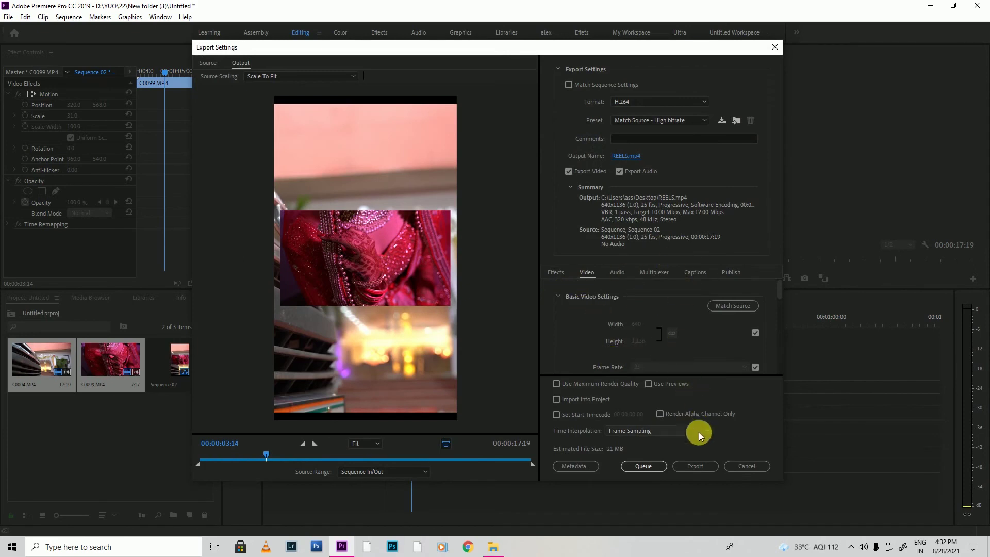
# Export Sequence 02, confirming the overwrite of the existing REELS.mp4
pyautogui.click(688, 467)
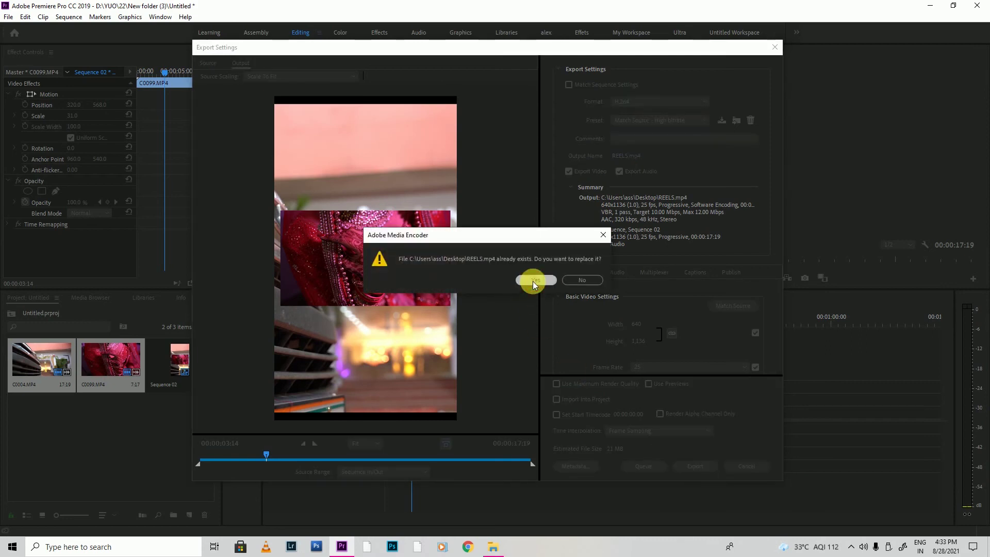
pyautogui.click(533, 281)
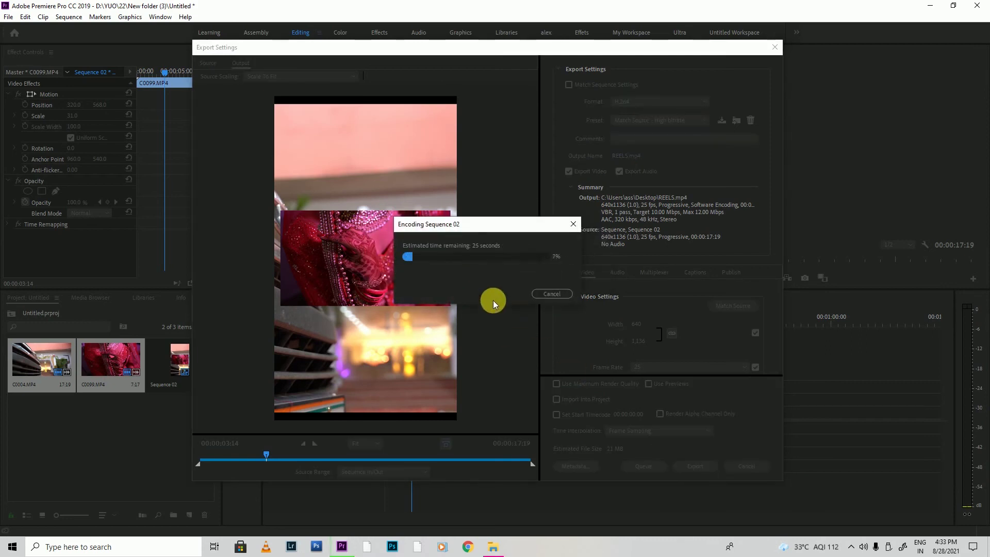